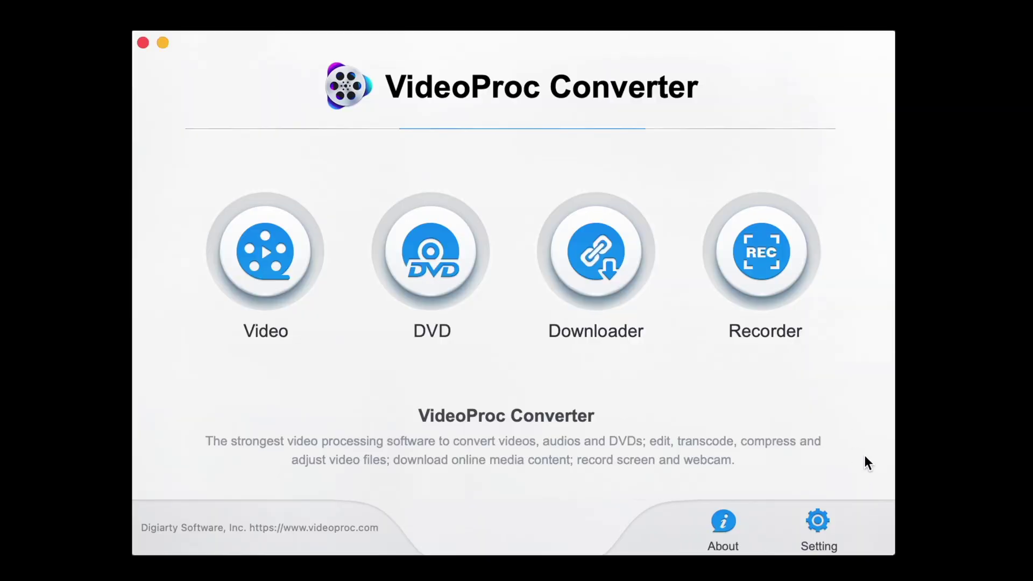
- Load GIF Sample.mp4 into the Video converter and target the Toolbox GIF tool, outputting GIF Sample.gif
click(268, 250)
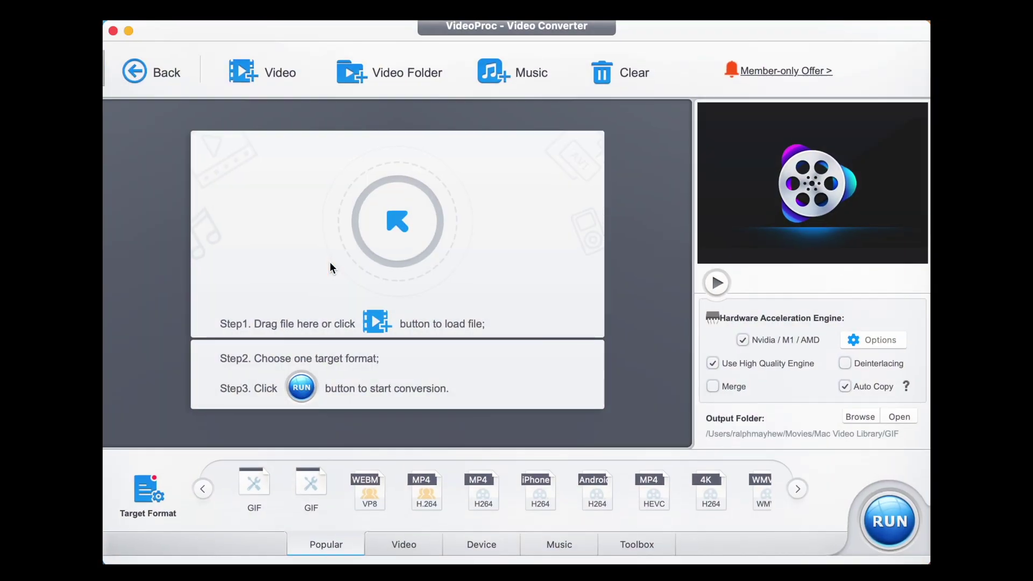
drag(914, 269, 511, 200)
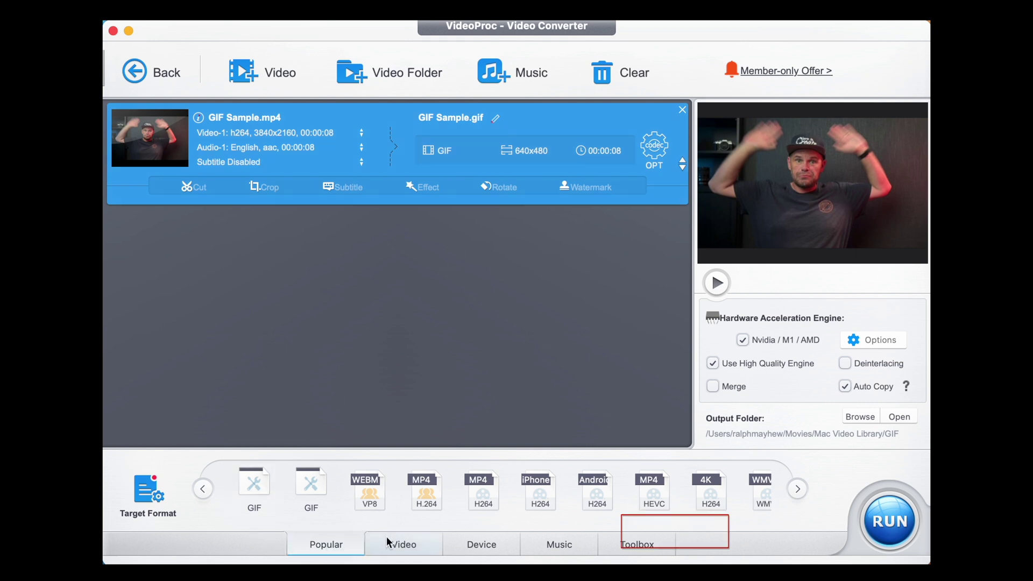
click(635, 544)
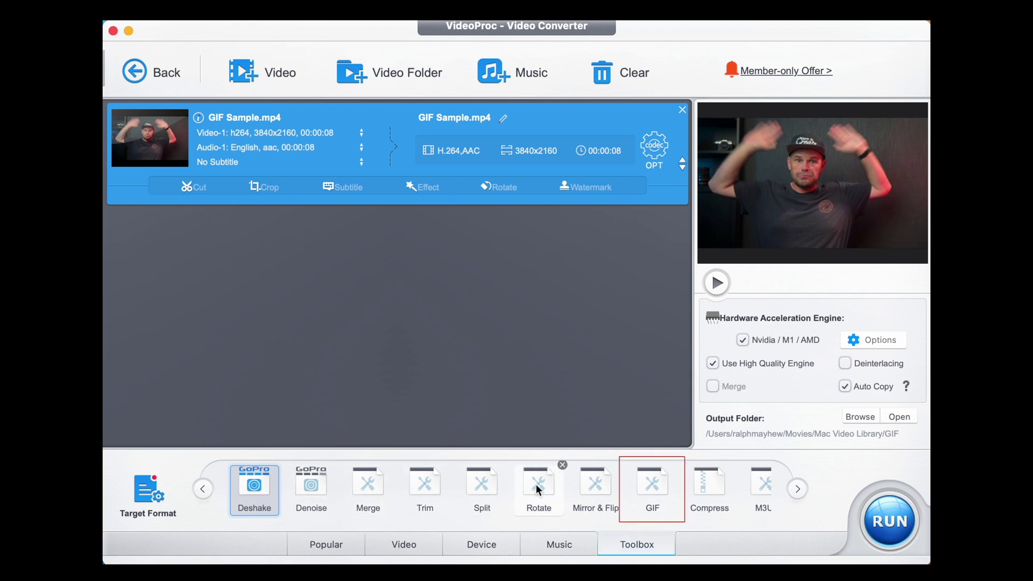
click(658, 488)
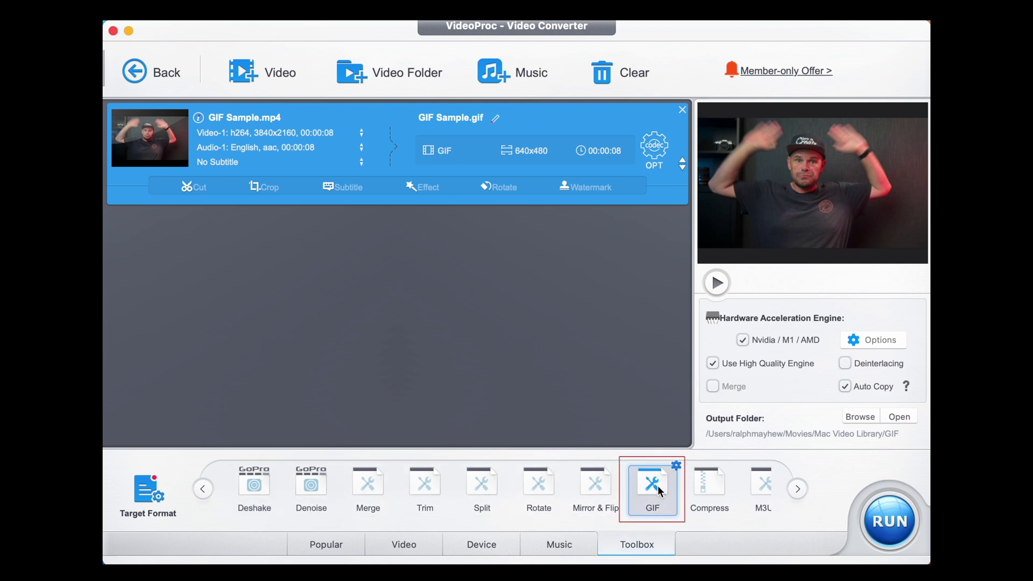
- Open the Video to GIF settings, try a 00:00:04 start time, then reset the start to 00:00:00
double_click(658, 485)
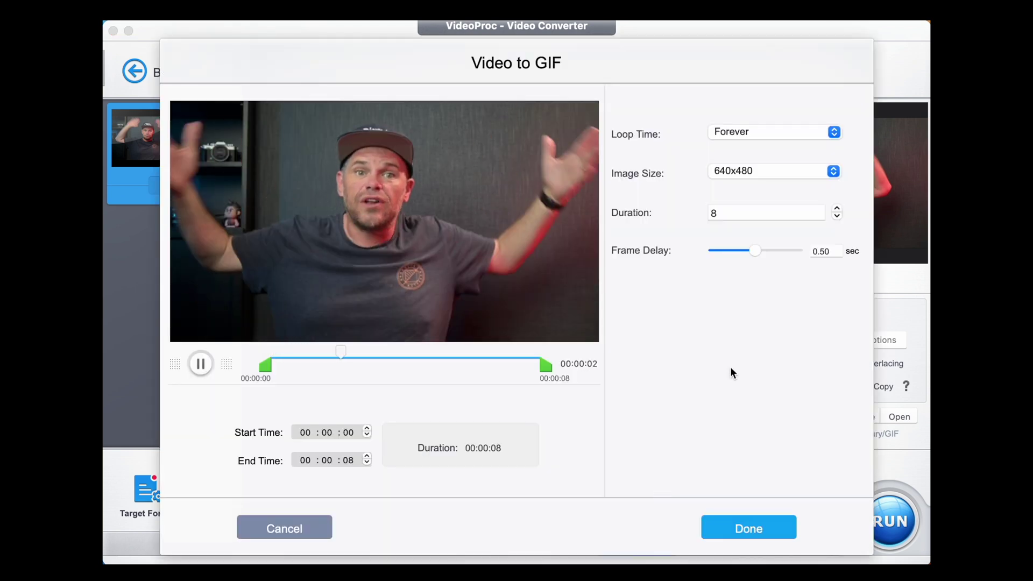
click(201, 365)
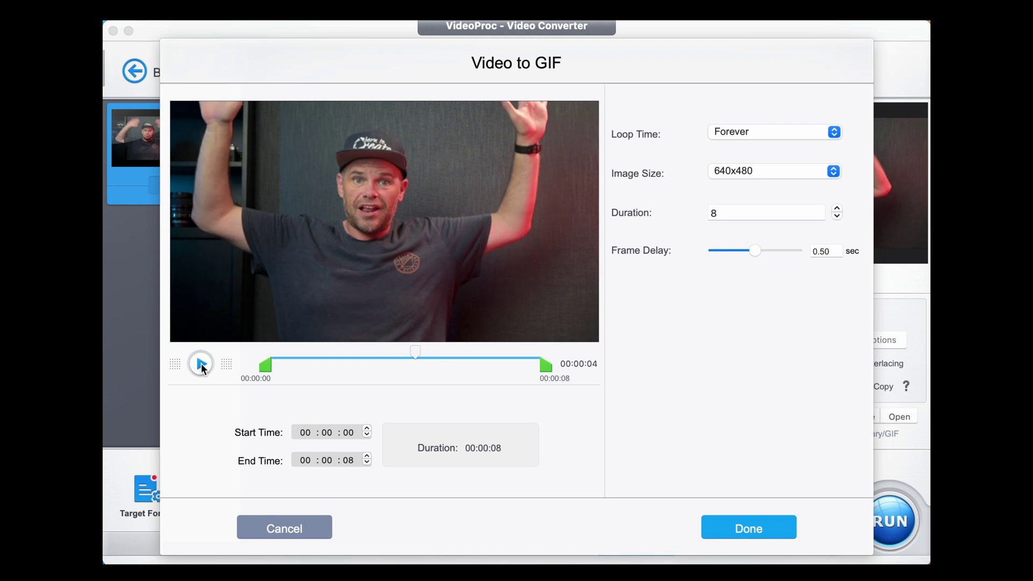
click(366, 429)
click(367, 429)
click(367, 430)
click(366, 429)
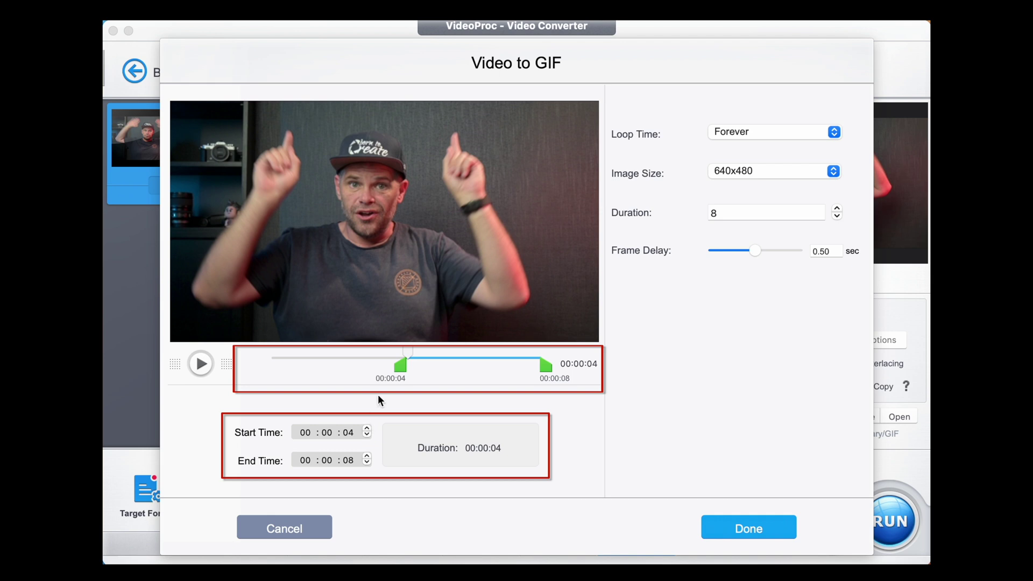
click(366, 435)
click(366, 435)
click(366, 436)
drag(299, 369, 256, 370)
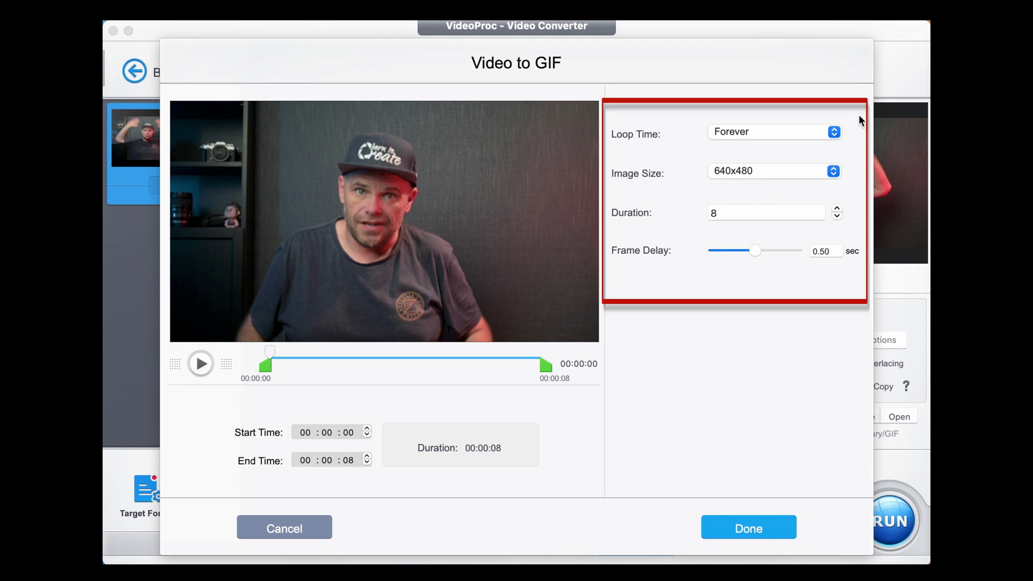
- Set Loop Time to Forever and Image Size to 1920x1080 instead of 640x480
click(835, 132)
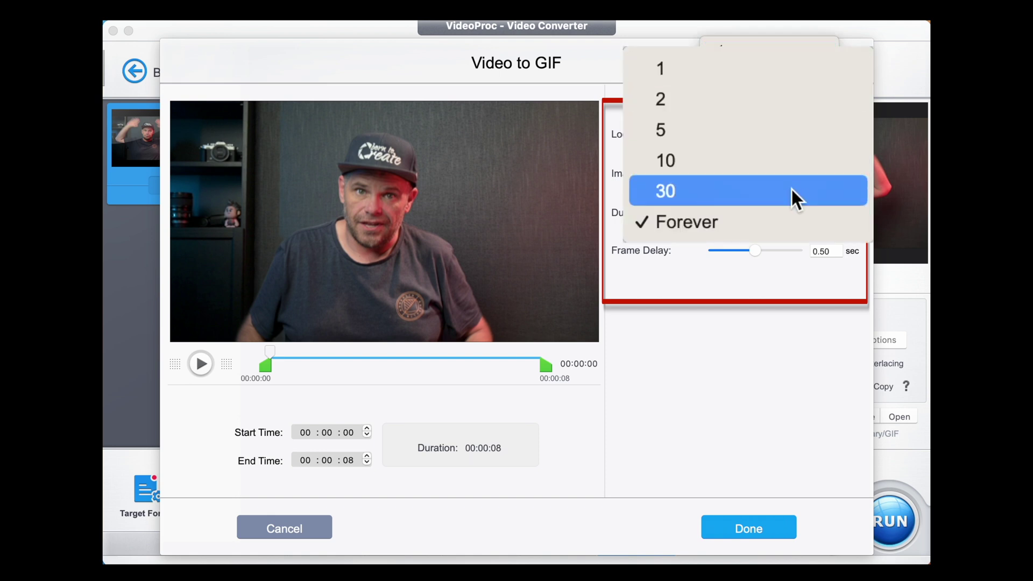
click(783, 216)
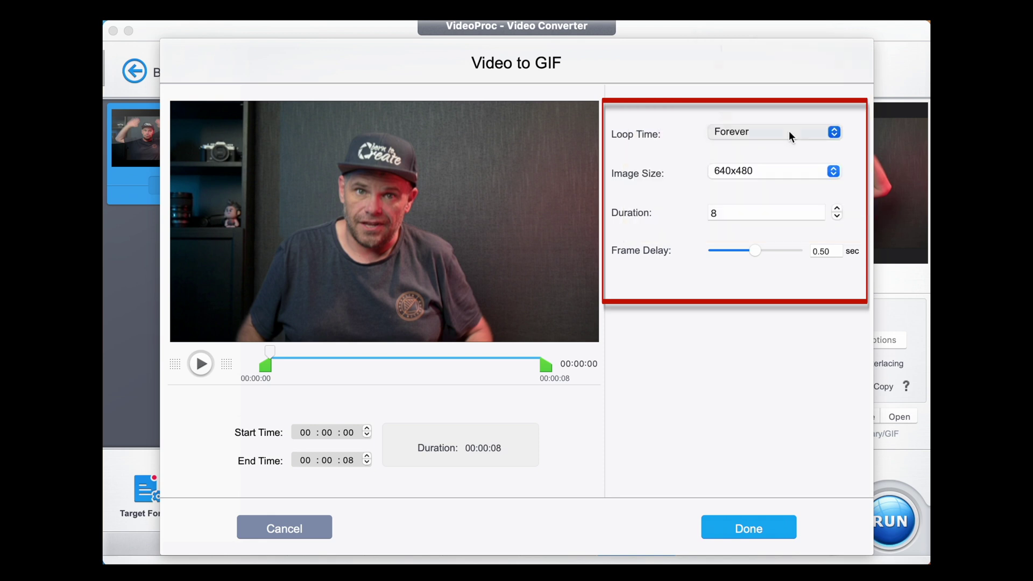
click(834, 171)
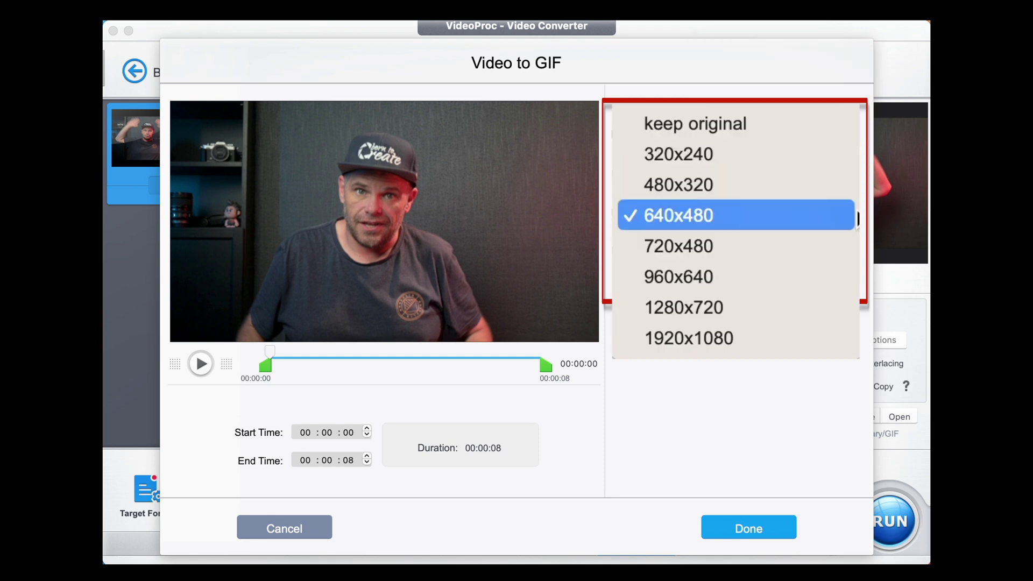
click(777, 332)
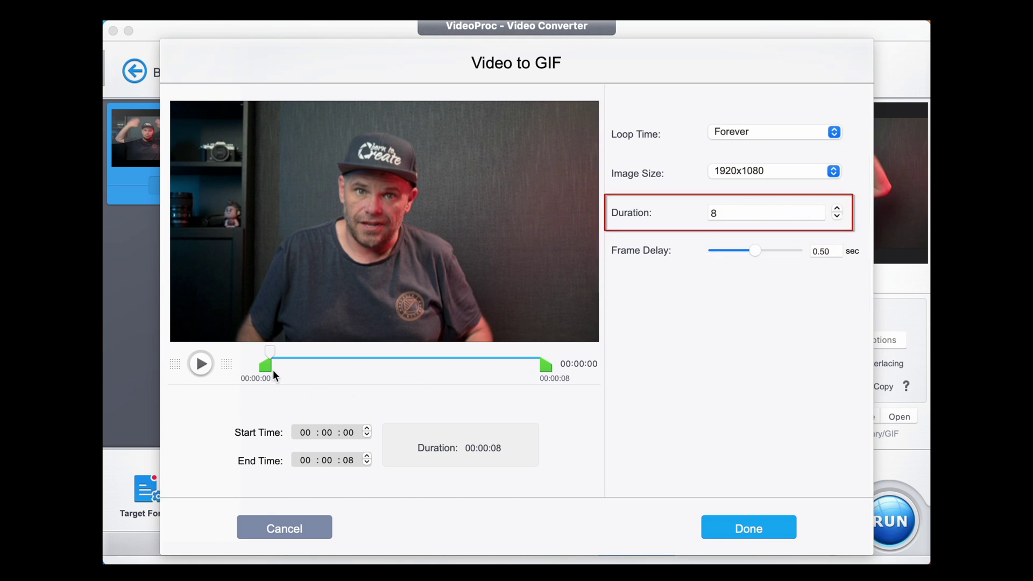
click(837, 217)
click(837, 216)
click(837, 217)
click(836, 208)
click(837, 208)
click(837, 209)
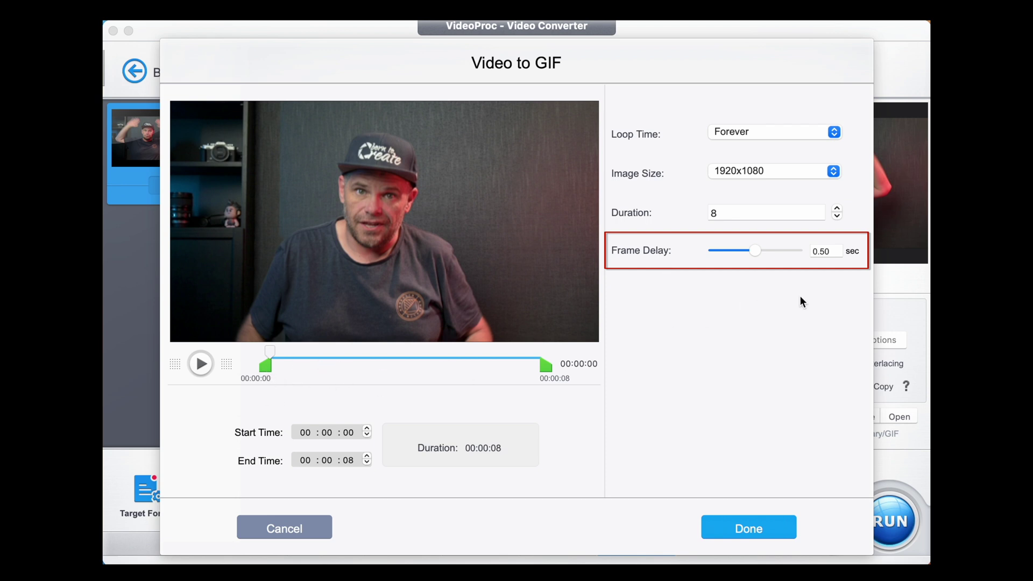
click(803, 251)
click(717, 250)
drag(711, 250, 752, 253)
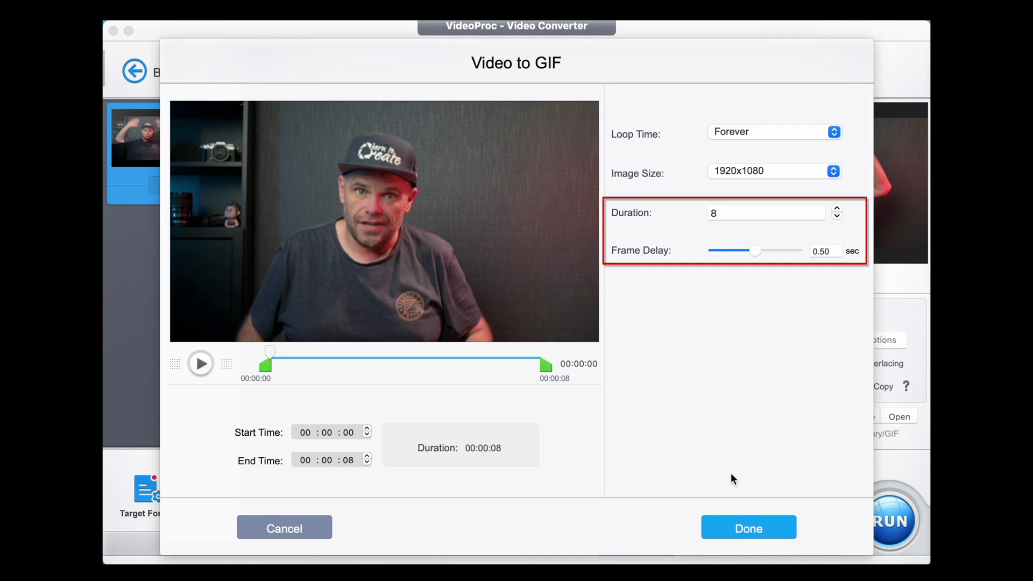
- Confirm the Video to GIF settings and run the conversion to produce GIF Sample.gif
click(740, 526)
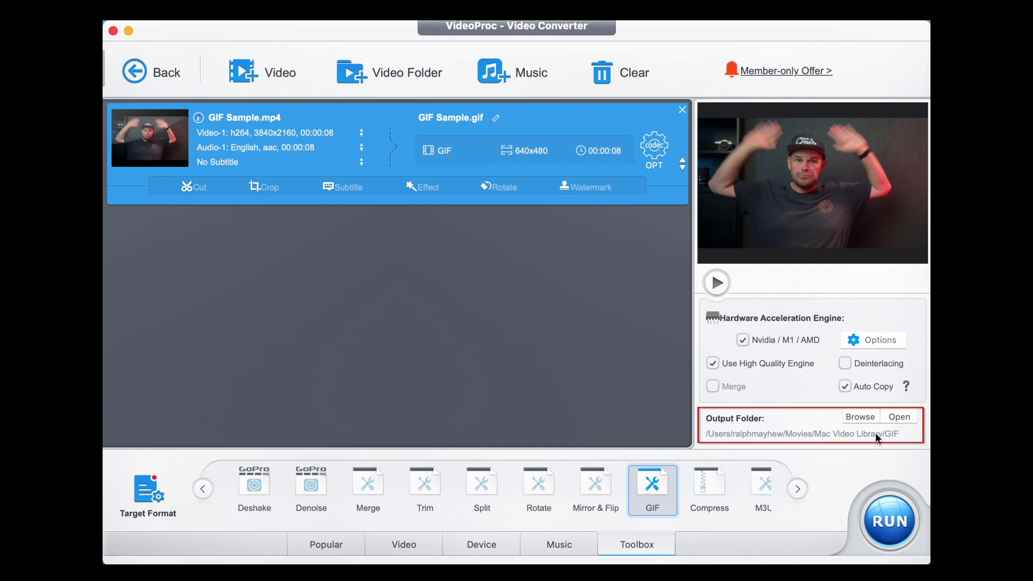
click(889, 508)
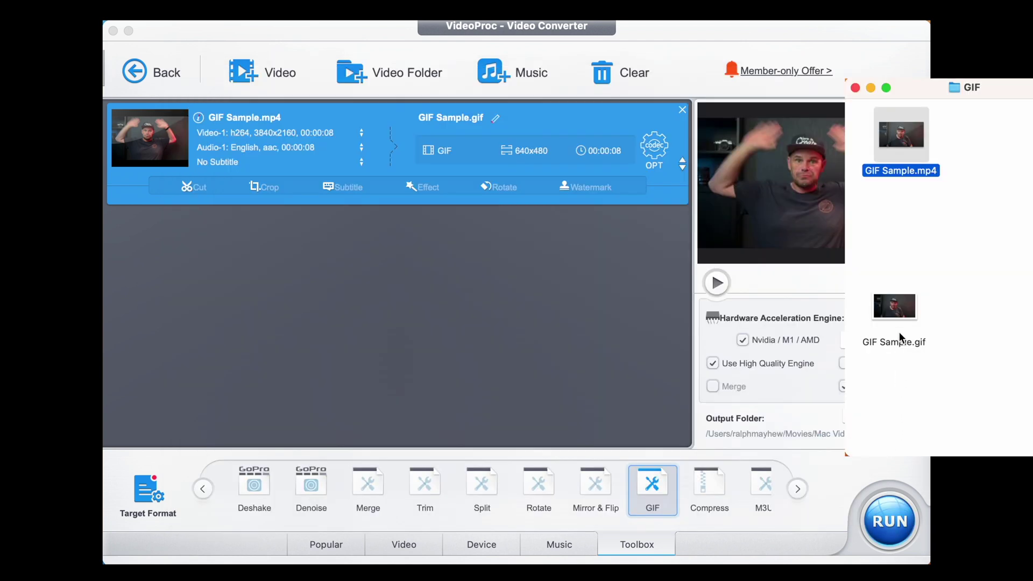
- Drag GIF Sample.gif from the Finder GIF folder onto the Dock to open and play it
click(909, 318)
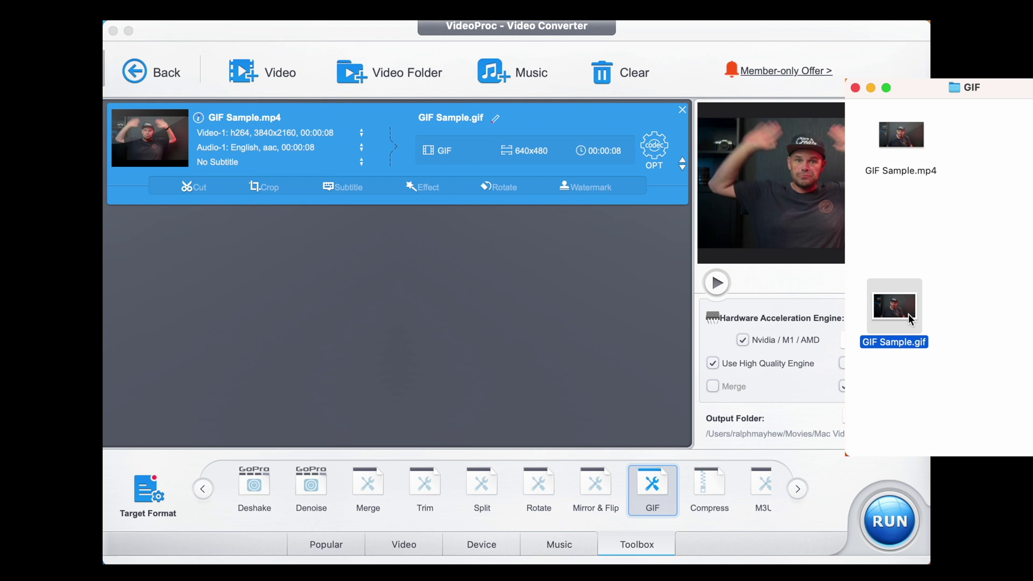
drag(909, 318, 127, 543)
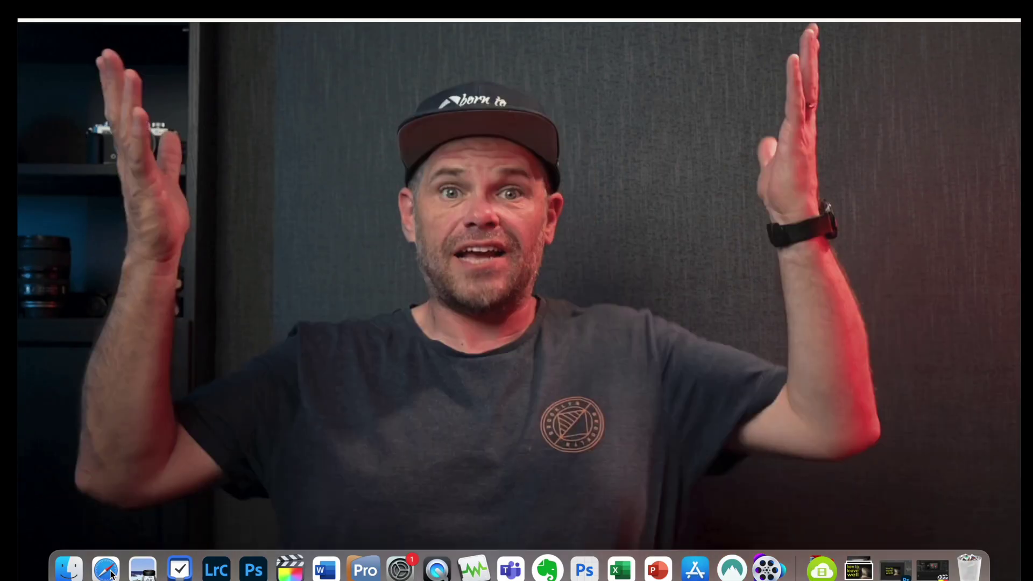